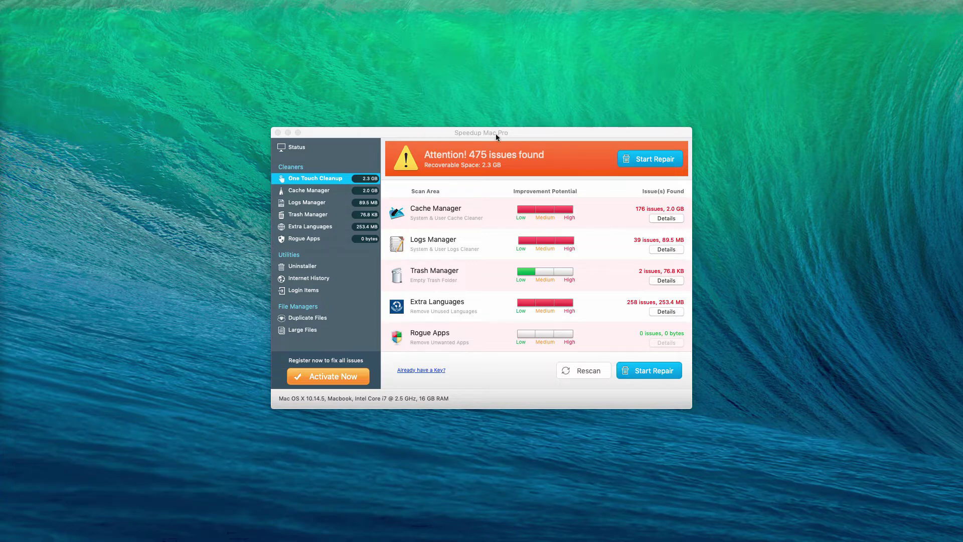
- Bring the Speedup Mac Pro window to the front
left_click(496, 134)
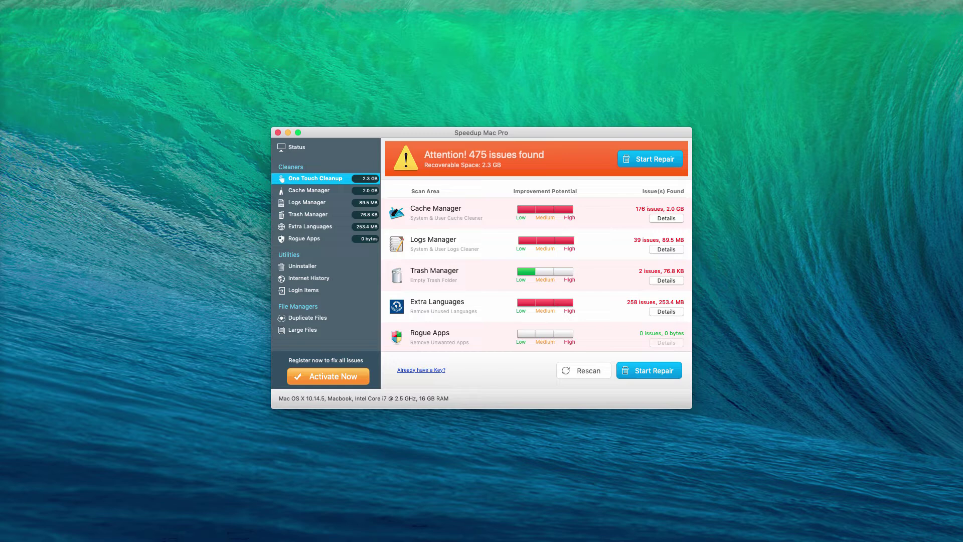
left_click(500, 133)
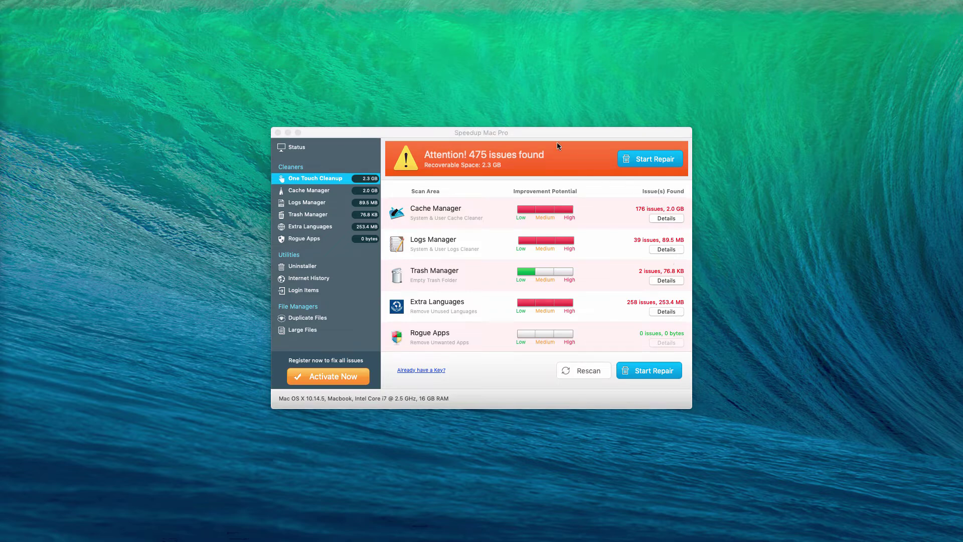
left_click(544, 136)
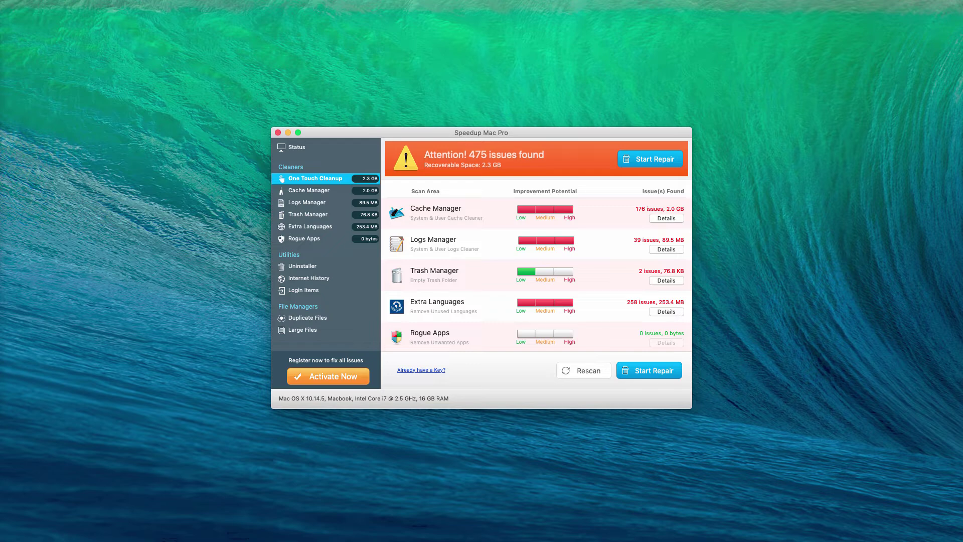
- Force quit Speedup Mac Pro from the Force Quit Applications window
key("super+alt+Escape")
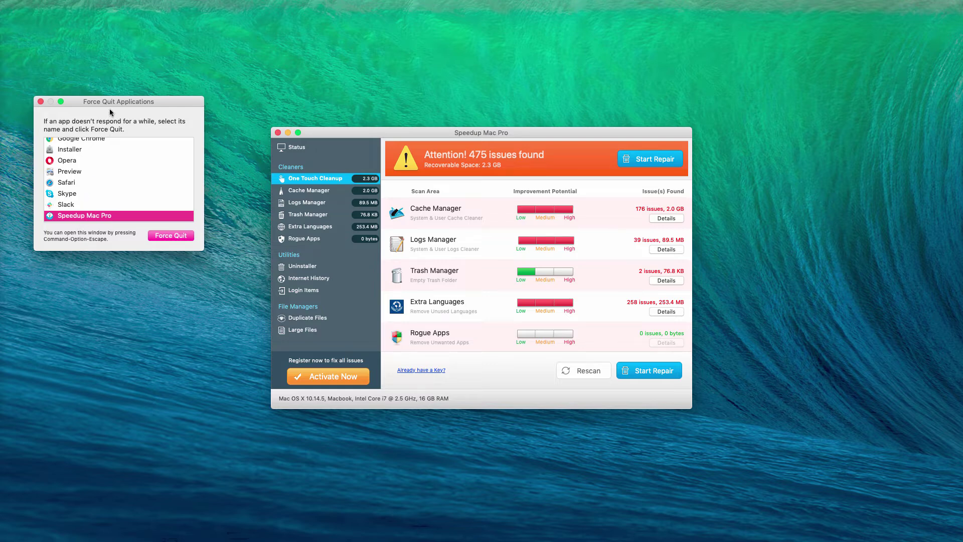
mouse_move(111, 107)
left_mouse_down()
mouse_move(110, 178)
mouse_move(144, 170)
left_mouse_up()
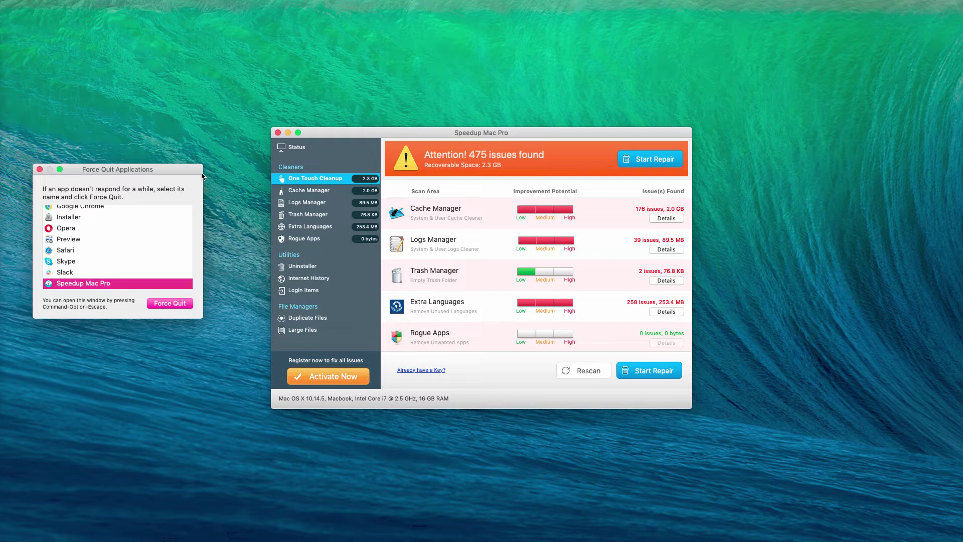
left_click_drag(177, 170, 184, 138)
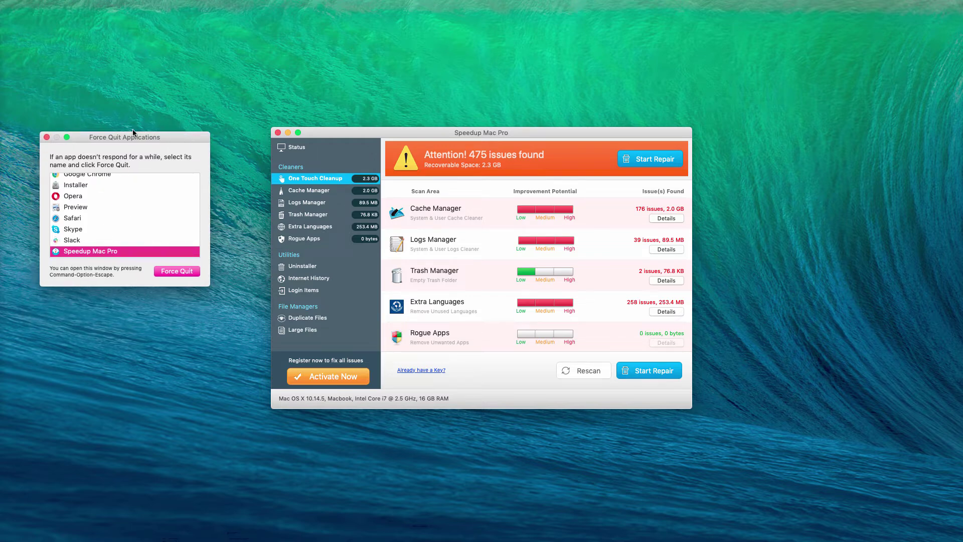
left_click_drag(109, 137, 117, 145)
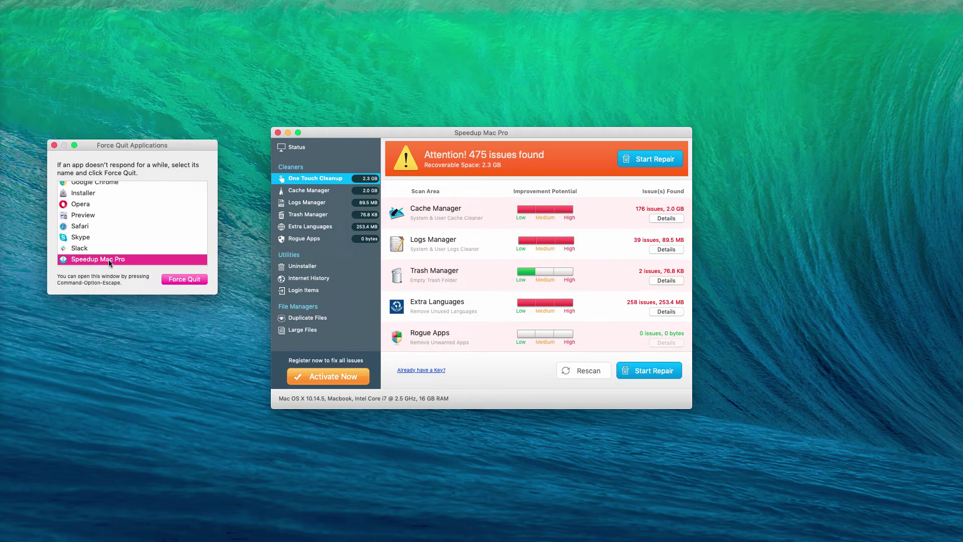
left_click(184, 280)
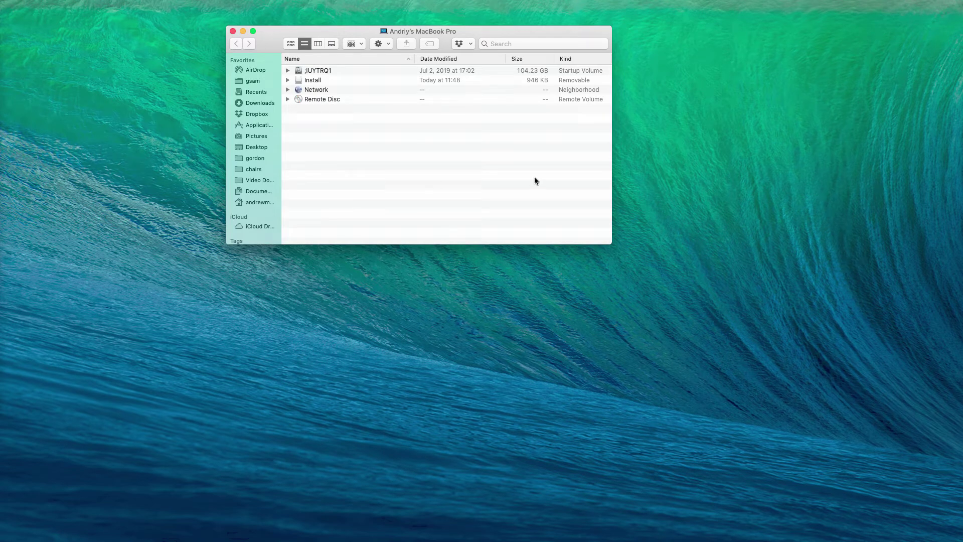
- Move Speedup Mac Pro.app from Applications, sorted by Date Modified, to the Trash
left_click(259, 125)
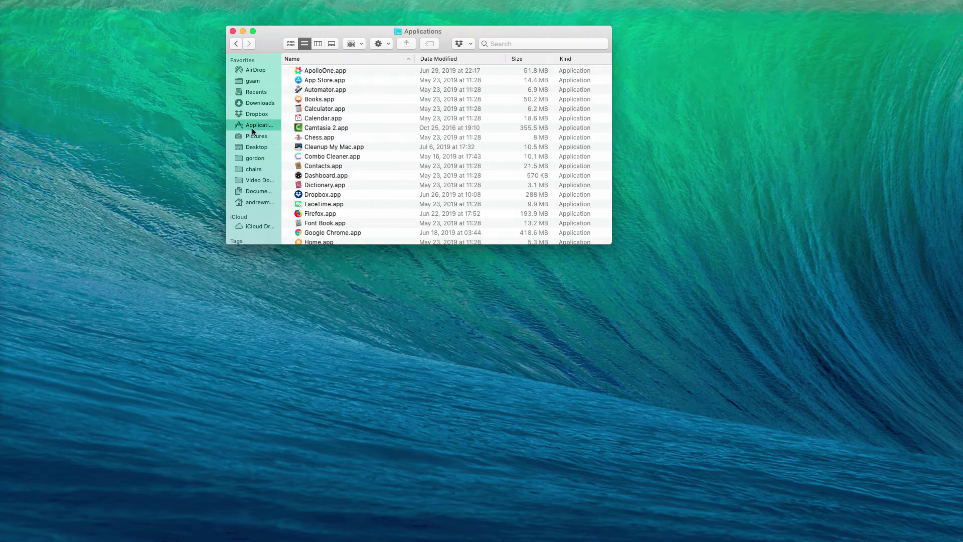
left_click(455, 59)
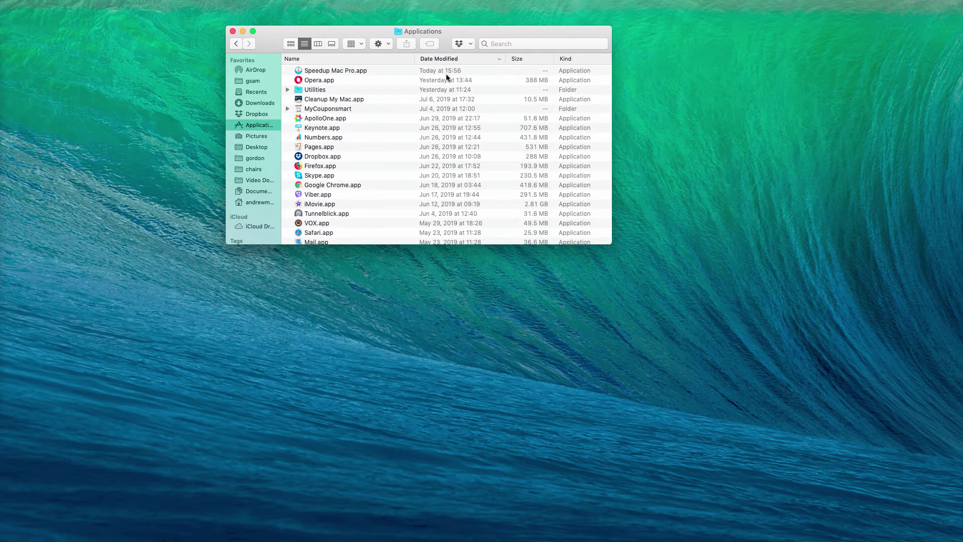
left_click(334, 71)
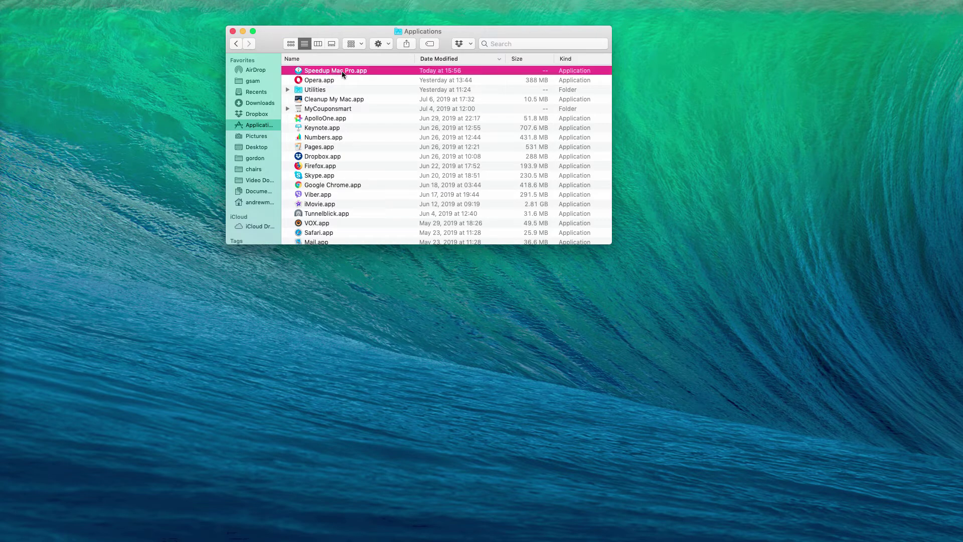
right_click(343, 71)
left_click(385, 103)
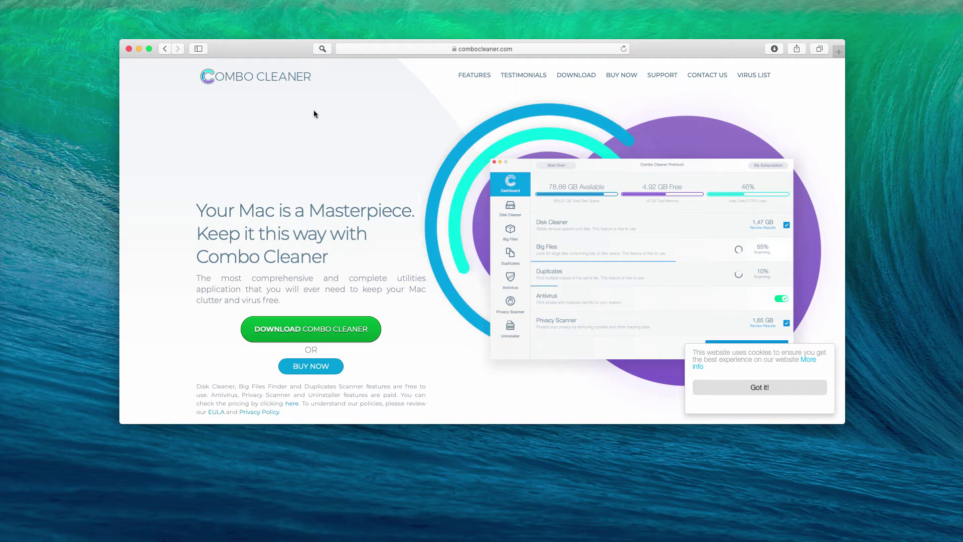
- Dismiss Safari's Favorites popup on combocleaner.com and place Combo Cleaner Premium over the page
left_click(497, 48)
left_click(458, 47)
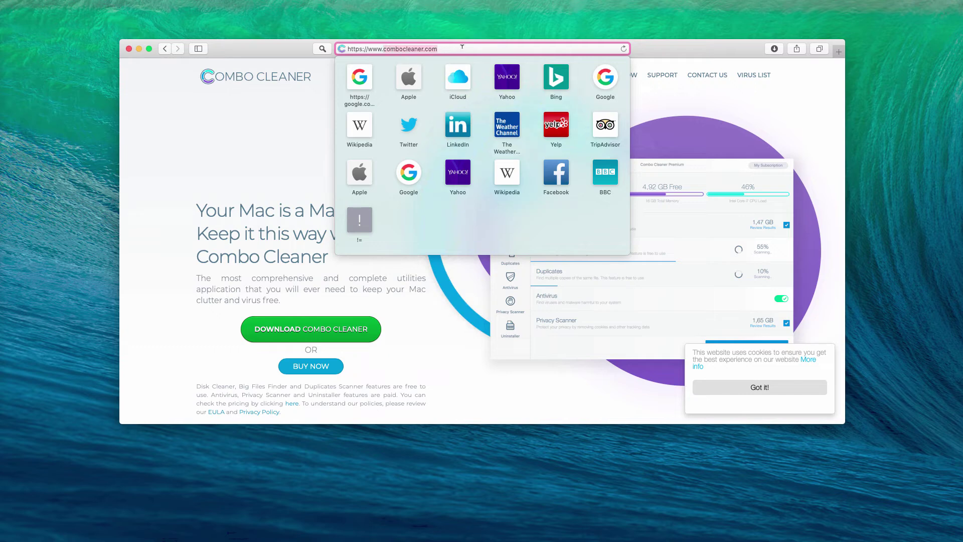
left_click(314, 290)
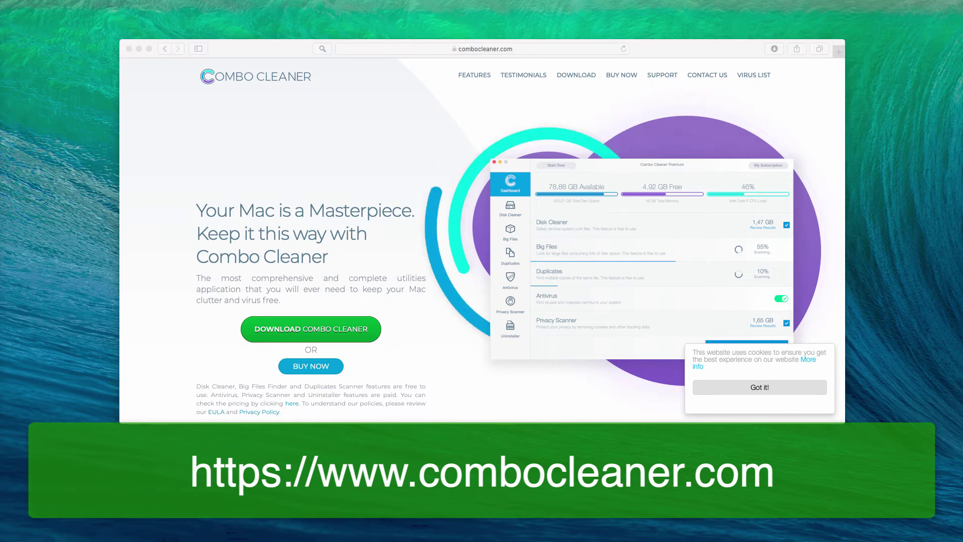
left_click_drag(8, 65, 425, 62)
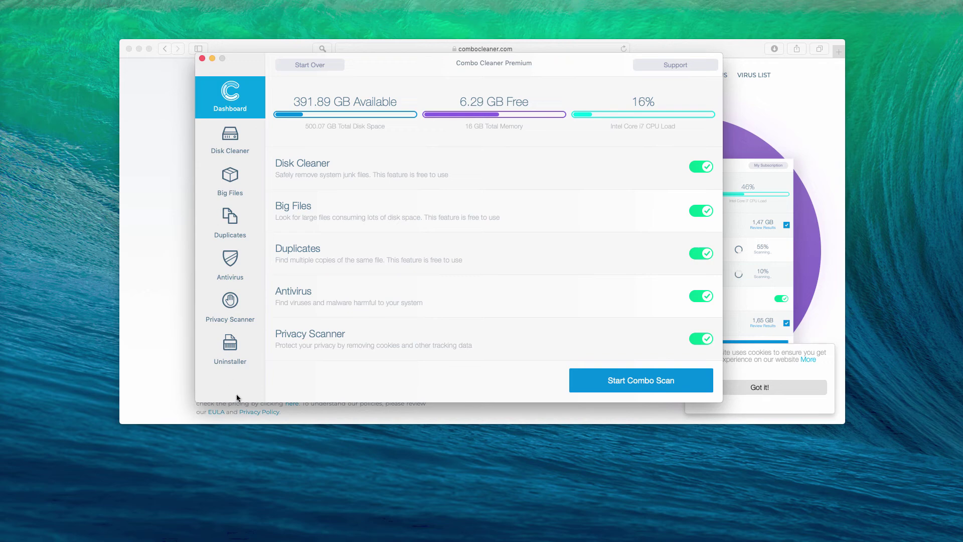
- Browse Uninstaller, Disk Cleaner, Big Files and Duplicates, ending on Antivirus scan options
left_click(231, 351)
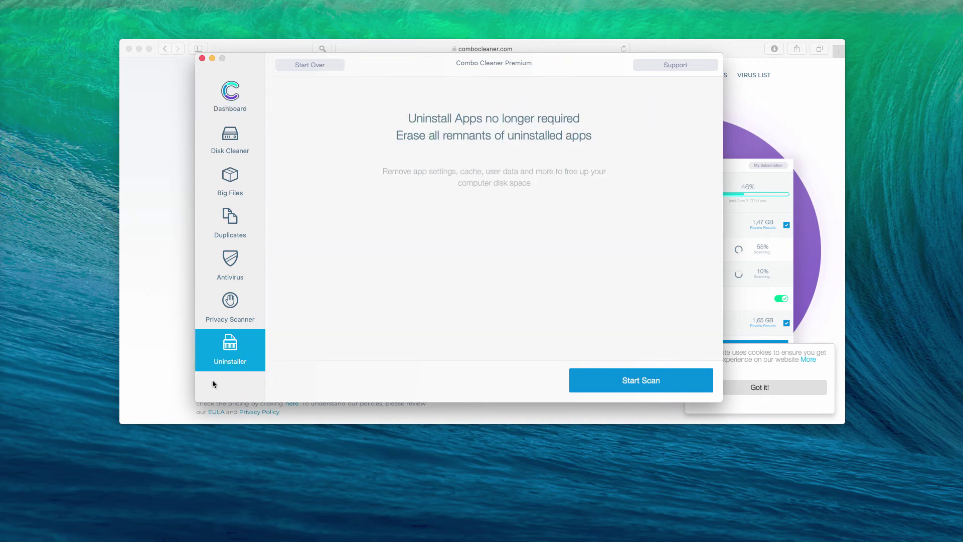
left_click(231, 141)
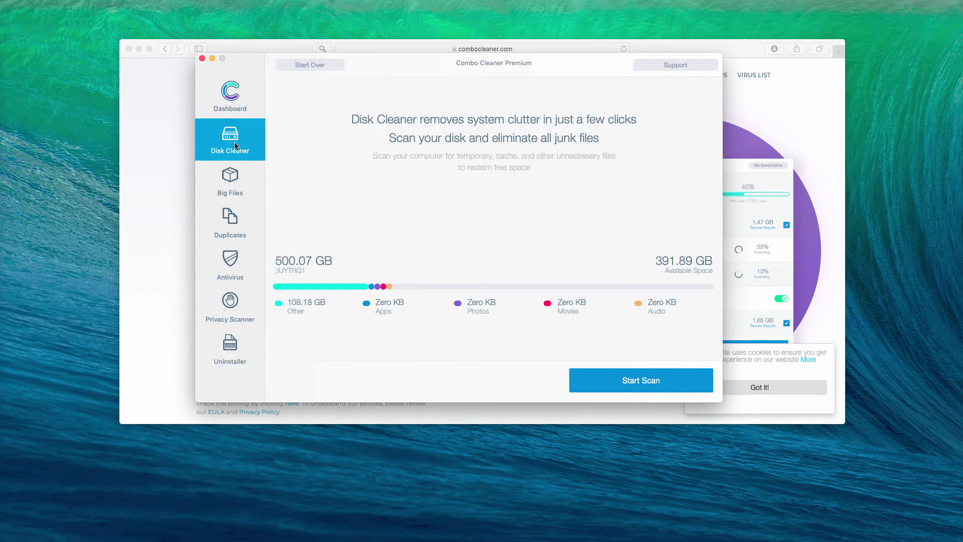
left_click(231, 188)
left_click(232, 229)
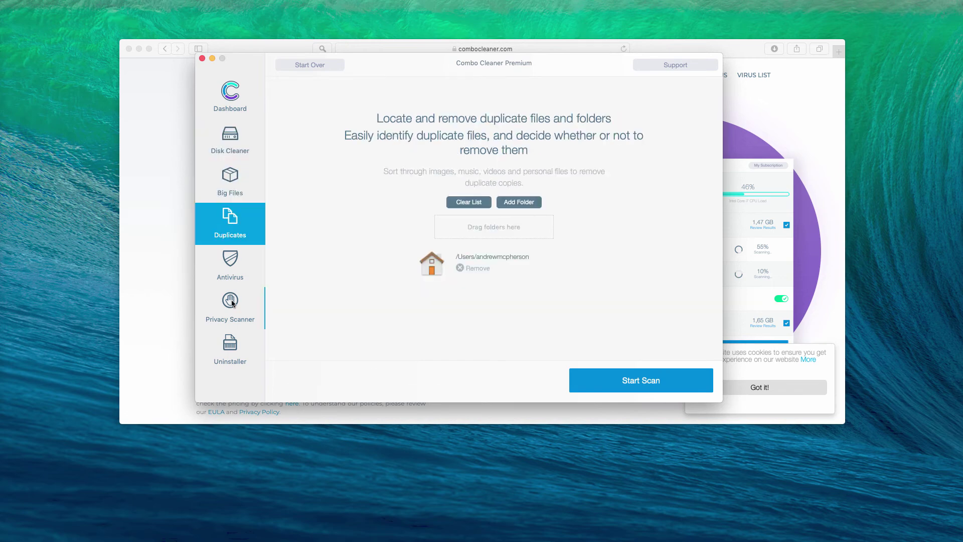
left_click(229, 269)
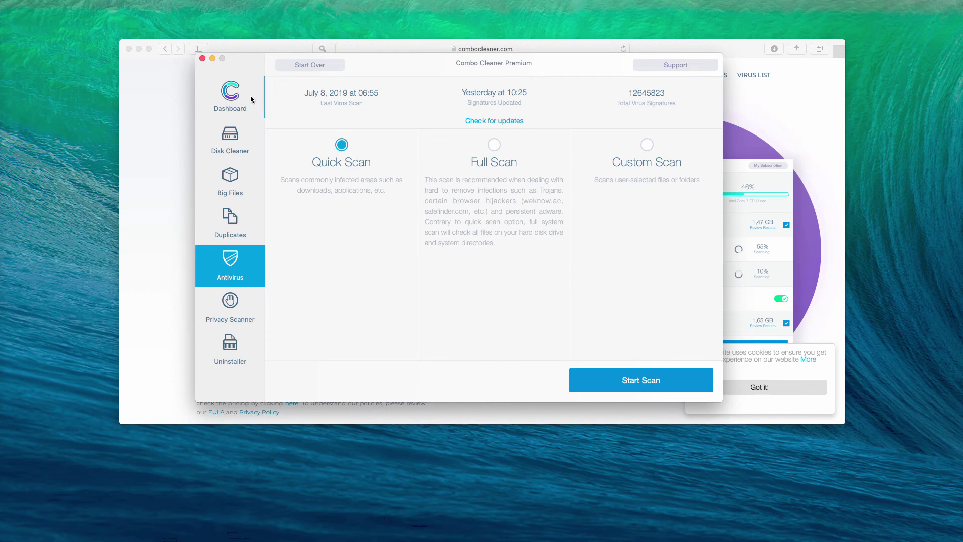
- Start a Combo Scan from the Combo Cleaner Dashboard
left_click(226, 101)
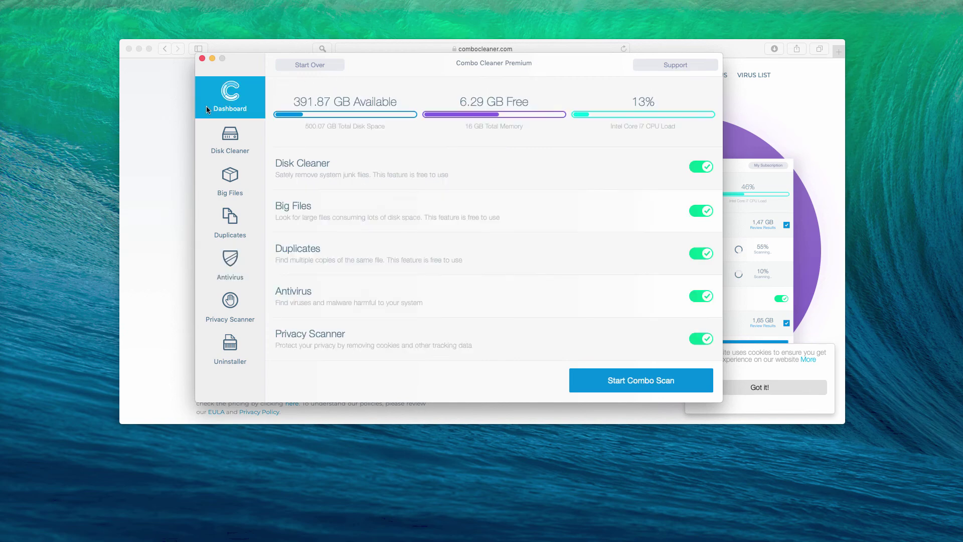
left_click(610, 381)
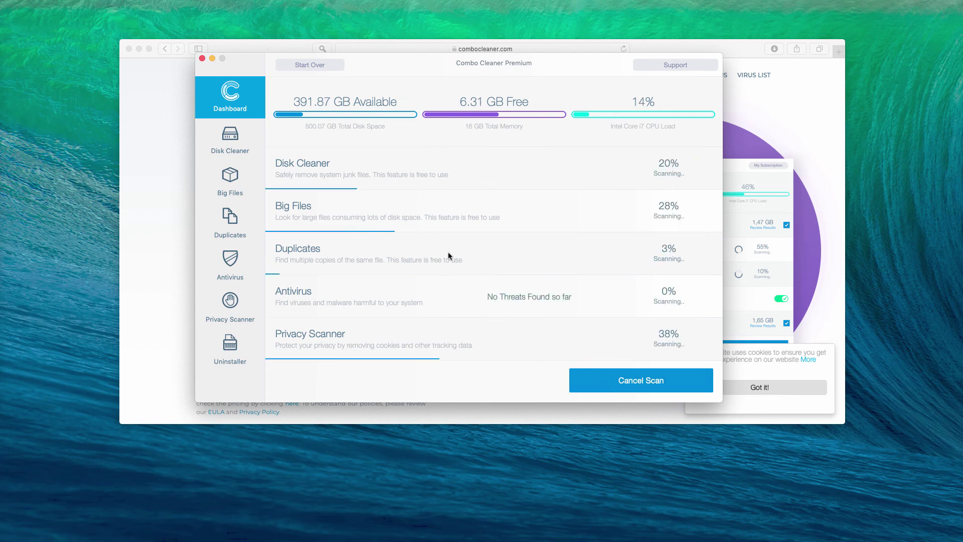